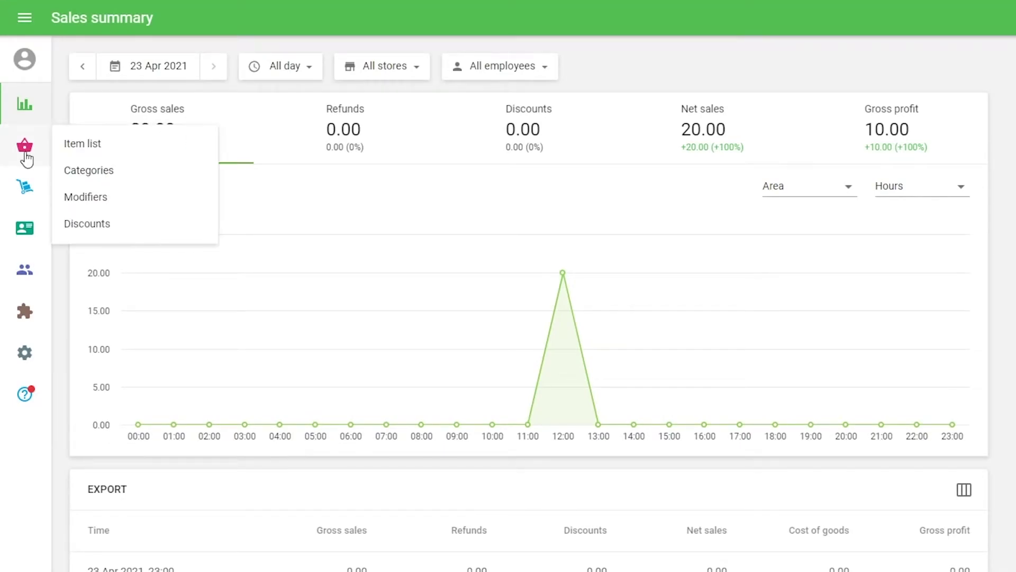
- Create a new item named T-Shirt with price 10 and cost 5, and begin adding variants
{"action": "left_click", "coordinate": [114, 147]}
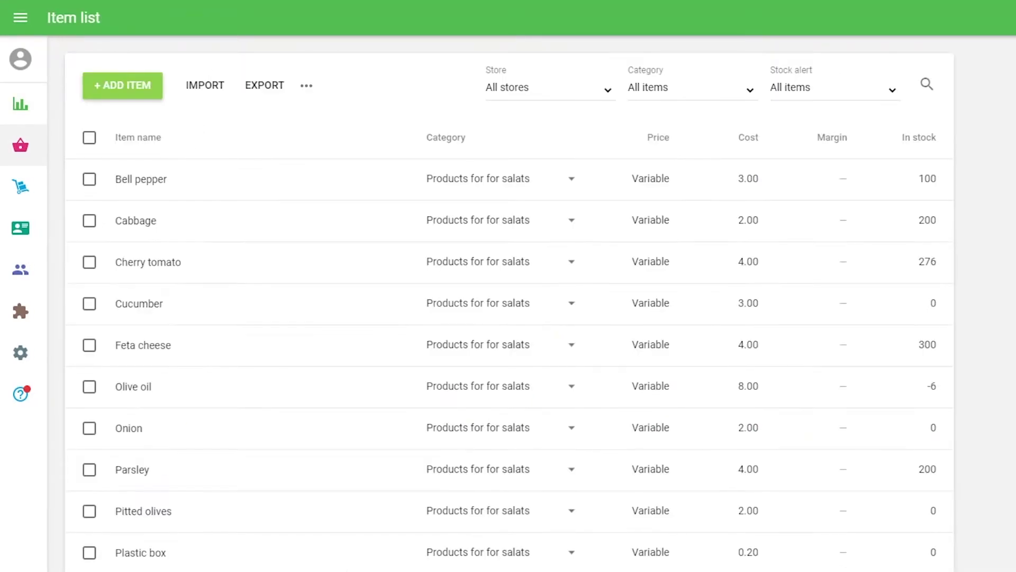
{"action": "left_click", "coordinate": [144, 97]}
{"action": "type", "text": "T-Shirt"}
{"action": "left_click", "coordinate": [174, 218]}
{"action": "type", "text": "10"}
{"action": "key", "text": "Tab"}
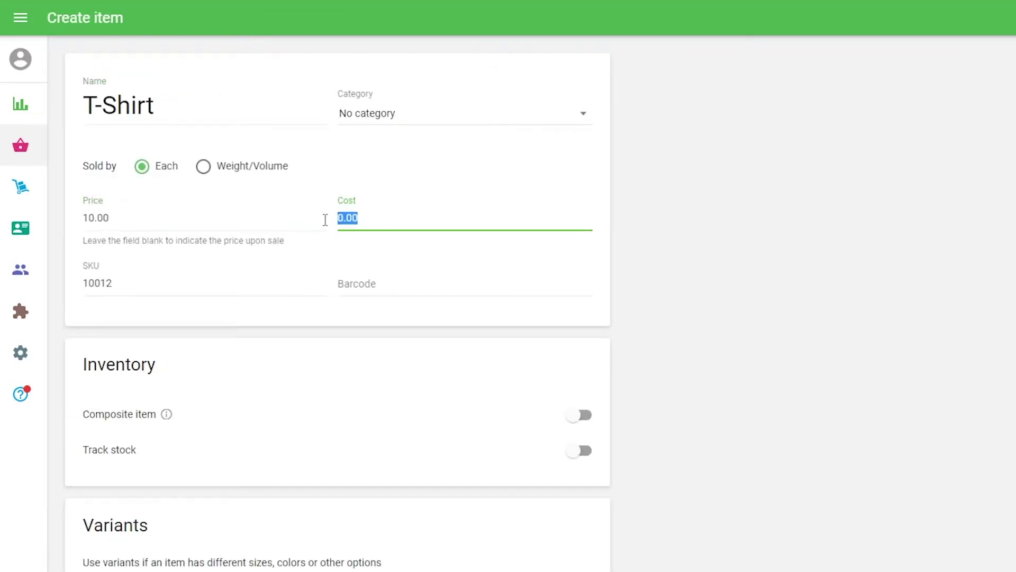
{"action": "type", "text": "5"}
{"action": "scroll", "coordinate": [685, 215], "scroll_direction": "down", "scroll_amount": 3}
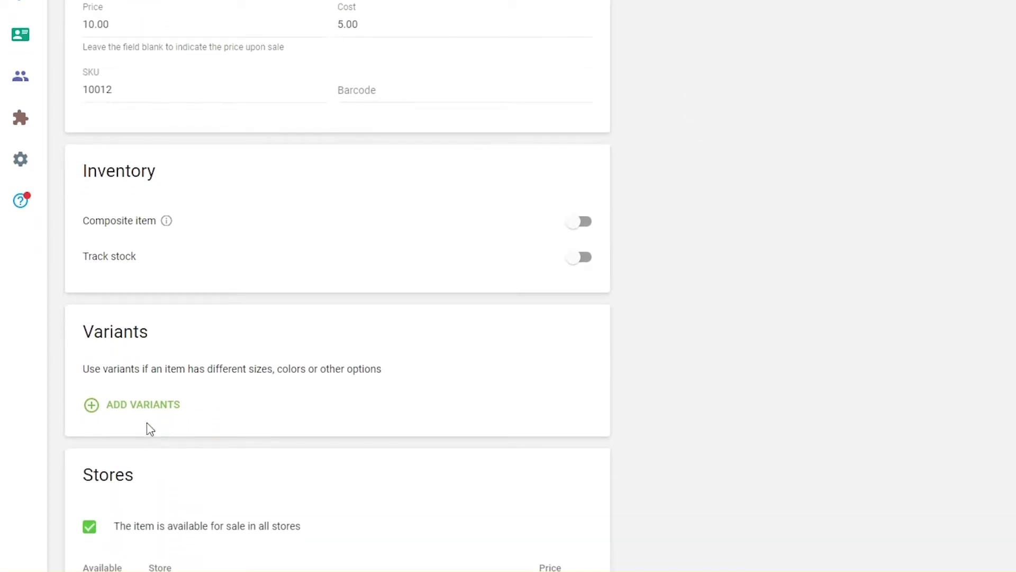
{"action": "left_click", "coordinate": [149, 406]}
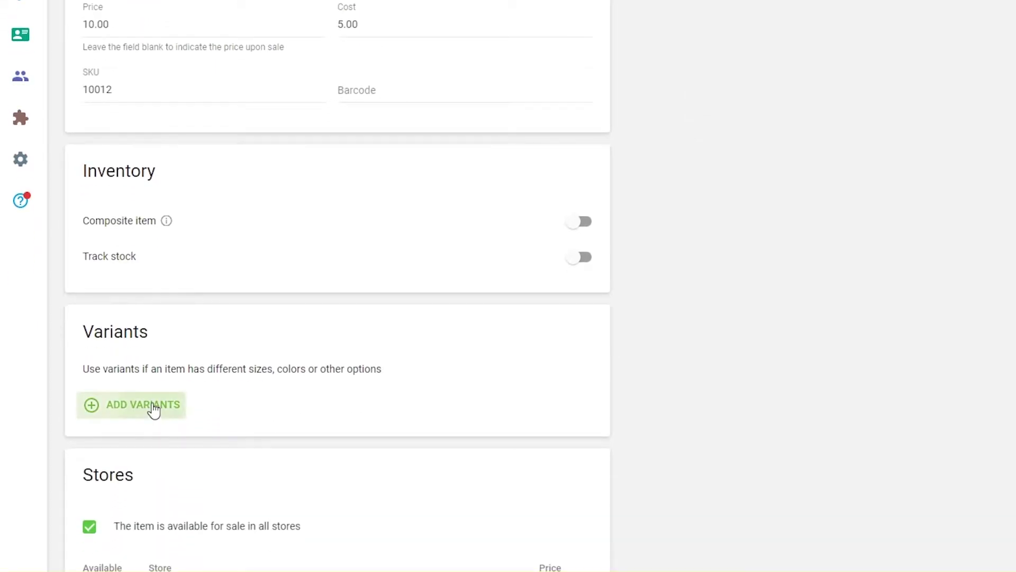
- Add a Color option with values Black, White and Yellow
{"action": "left_click", "coordinate": [325, 275]}
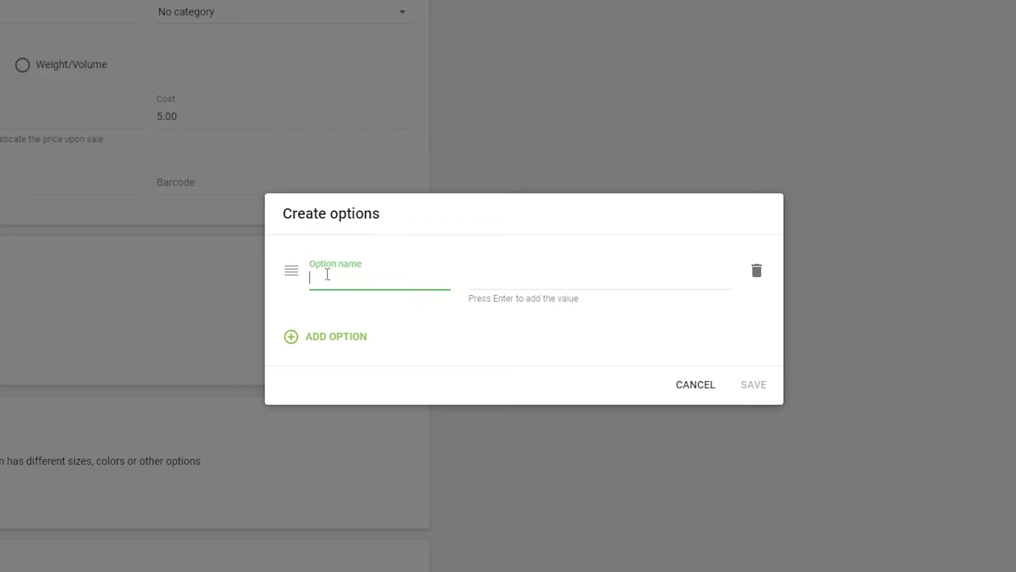
{"action": "type", "text": "Color"}
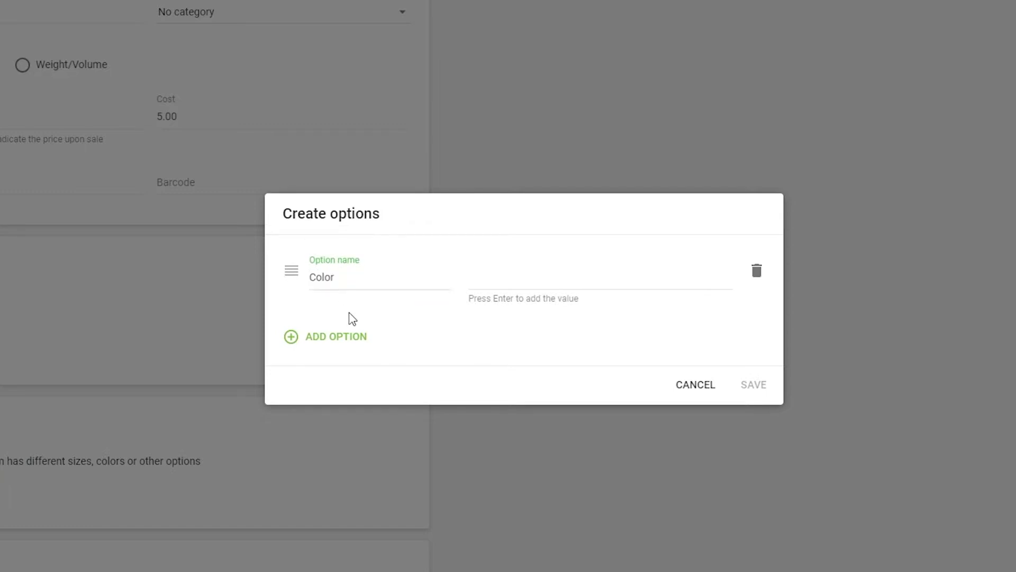
{"action": "key", "text": "Tab"}
{"action": "type", "text": "Black"}
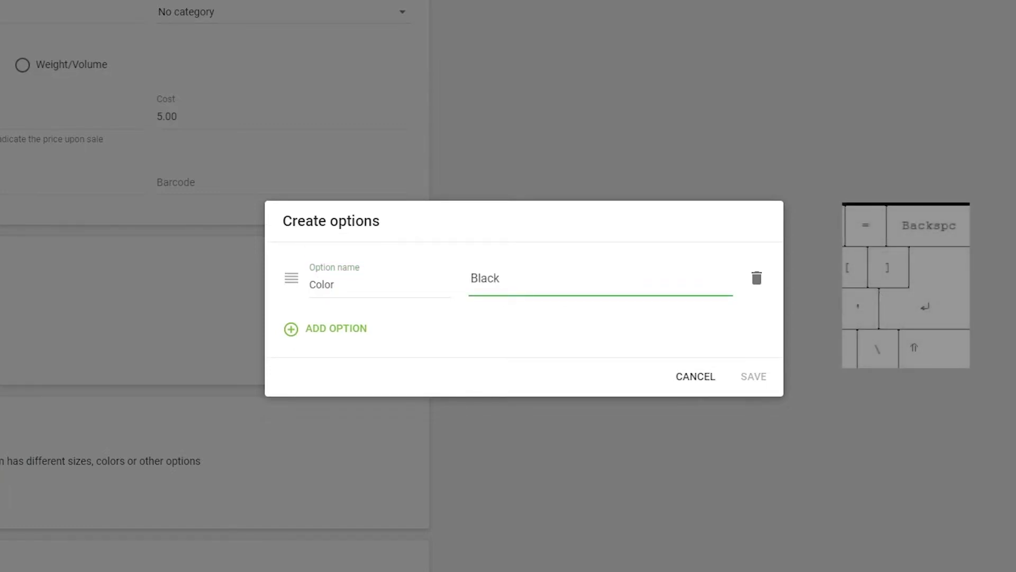
{"action": "key", "text": "Return"}
{"action": "type", "text": "White"}
{"action": "key", "text": "Return"}
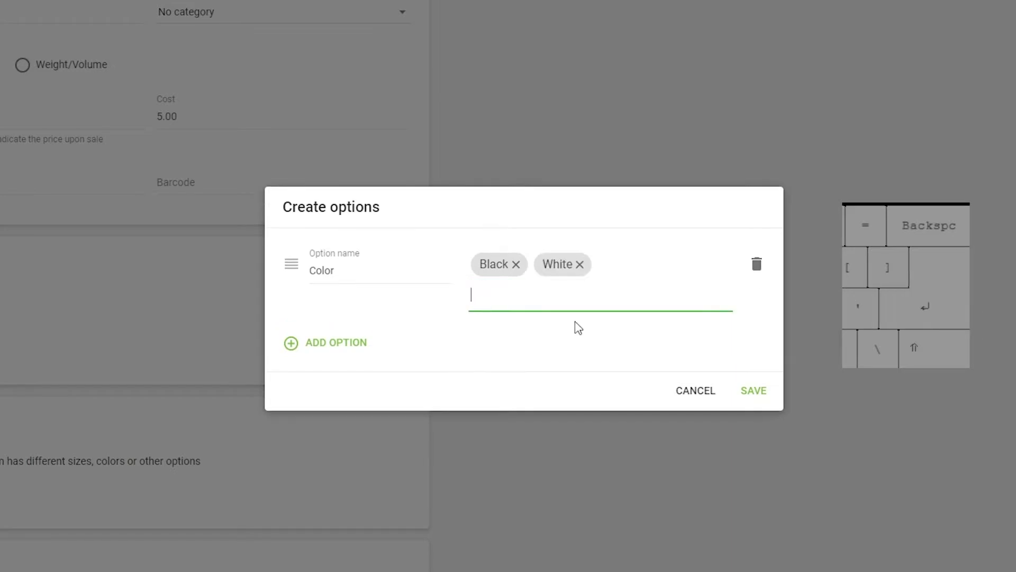
{"action": "type", "text": "Yellow"}
{"action": "key", "text": "Return"}
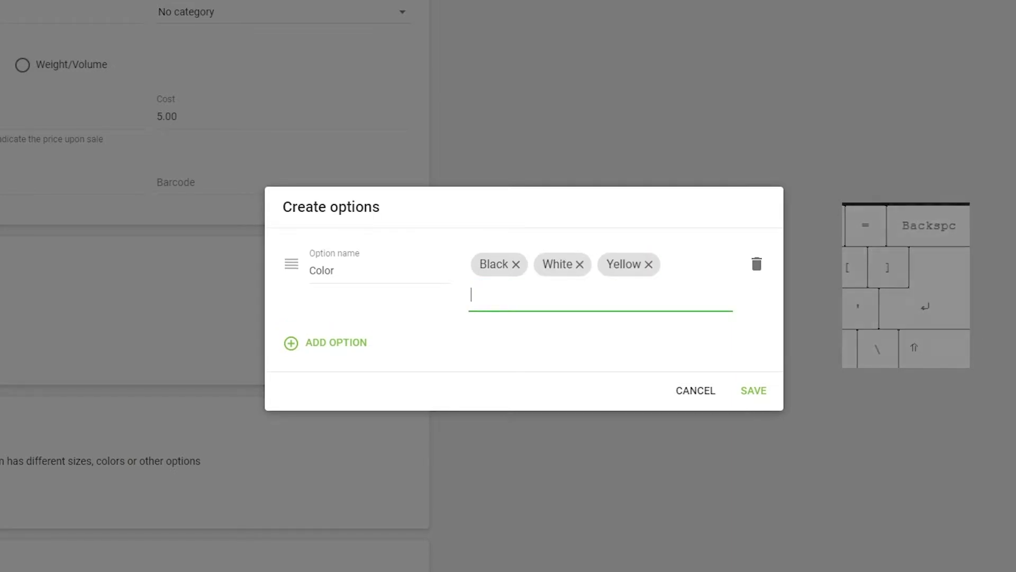
{"action": "key", "text": "Tab"}
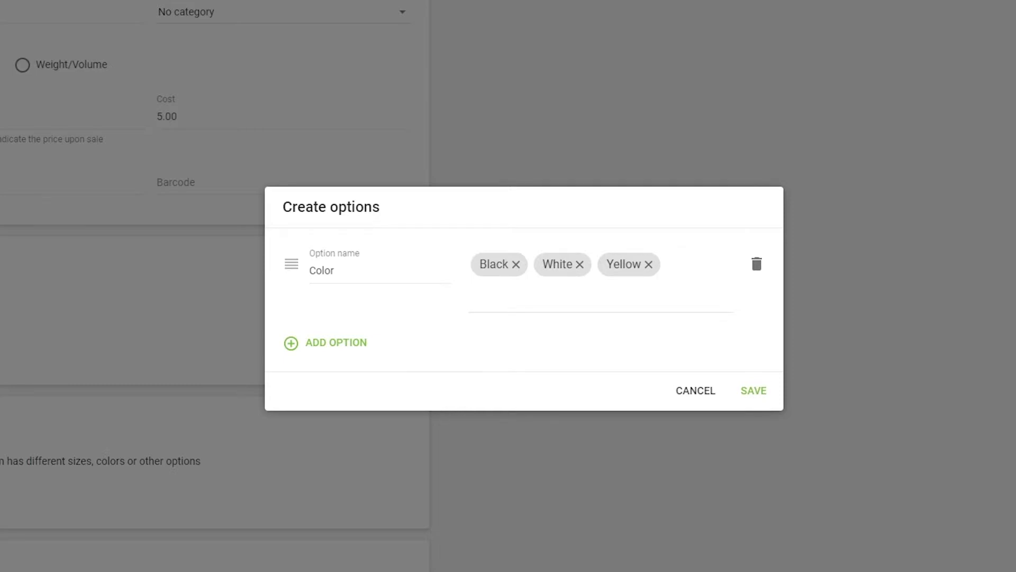
- Add a Size option with values S, M, L and XL, and save the options
{"action": "left_click", "coordinate": [324, 344]}
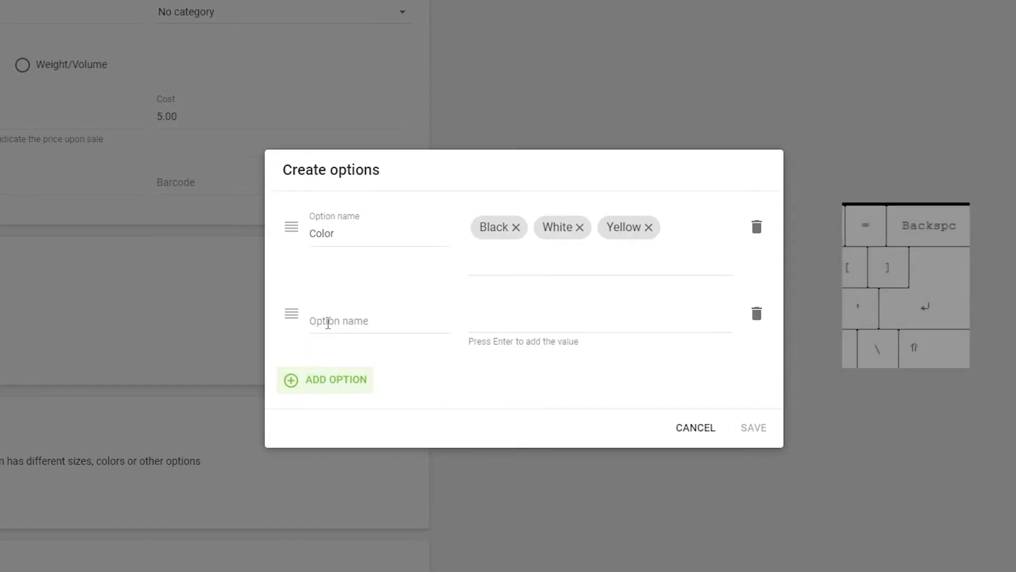
{"action": "type", "text": "Size"}
{"action": "key", "text": "Tab"}
{"action": "type", "text": "S"}
{"action": "key", "text": "Return"}
{"action": "type", "text": "M"}
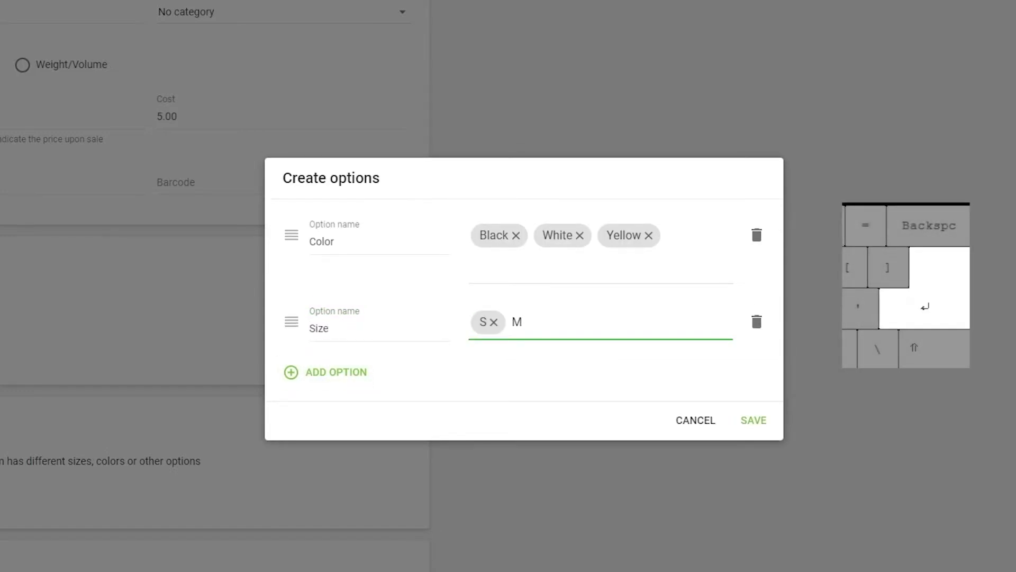
{"action": "key", "text": "Return"}
{"action": "type", "text": "L"}
{"action": "key", "text": "Return"}
{"action": "type", "text": "XL"}
{"action": "key", "text": "Return"}
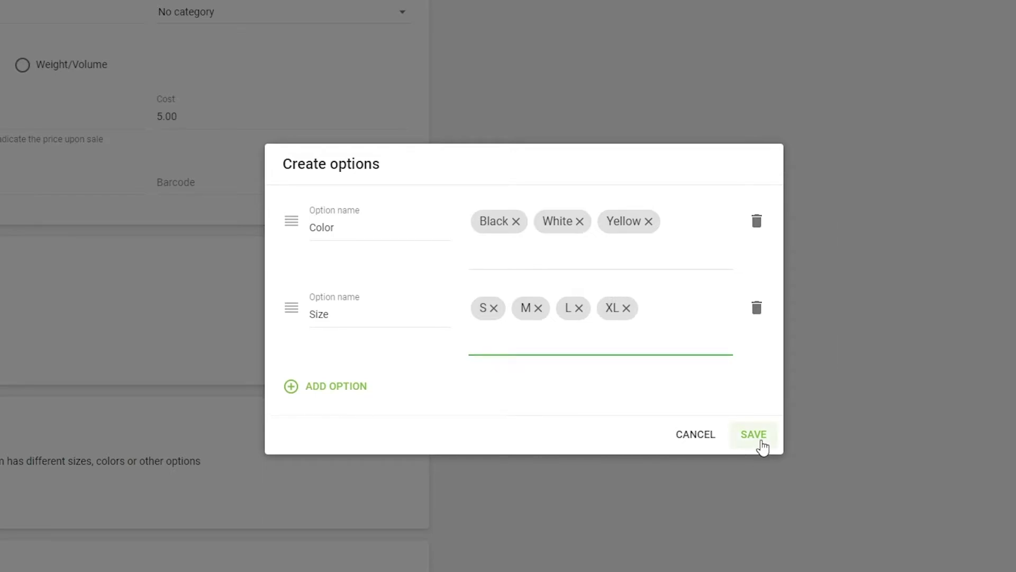
{"action": "left_click", "coordinate": [754, 435]}
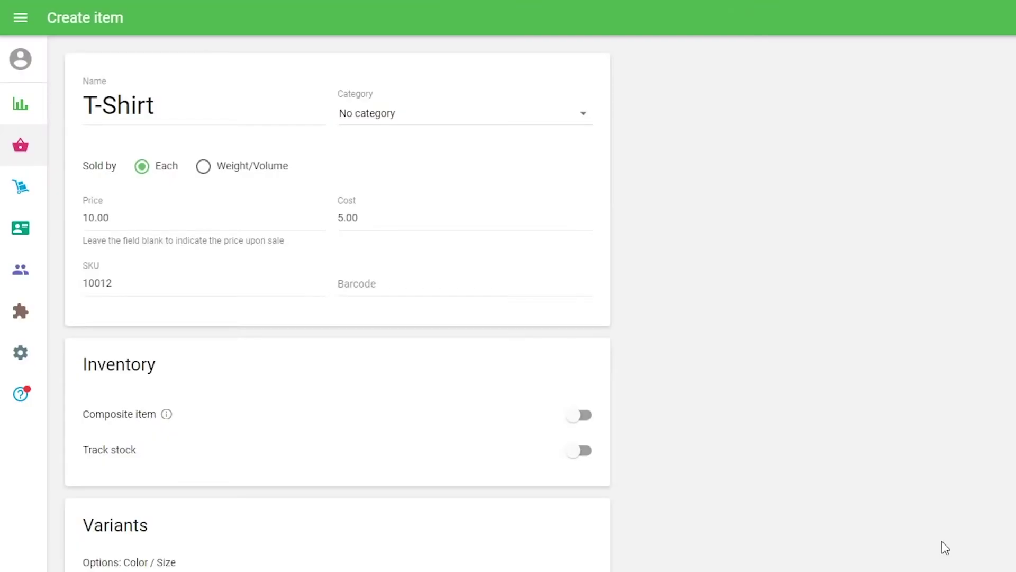
- List all variants and change the Black / L and White / L costs
{"action": "scroll", "coordinate": [617, 492], "scroll_direction": "down", "scroll_amount": 8}
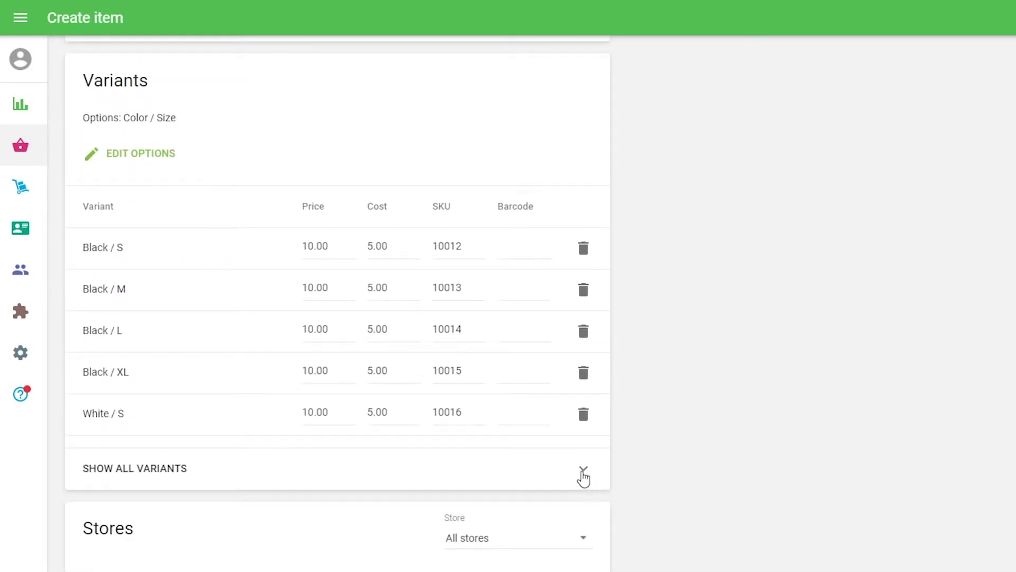
{"action": "left_click", "coordinate": [583, 476]}
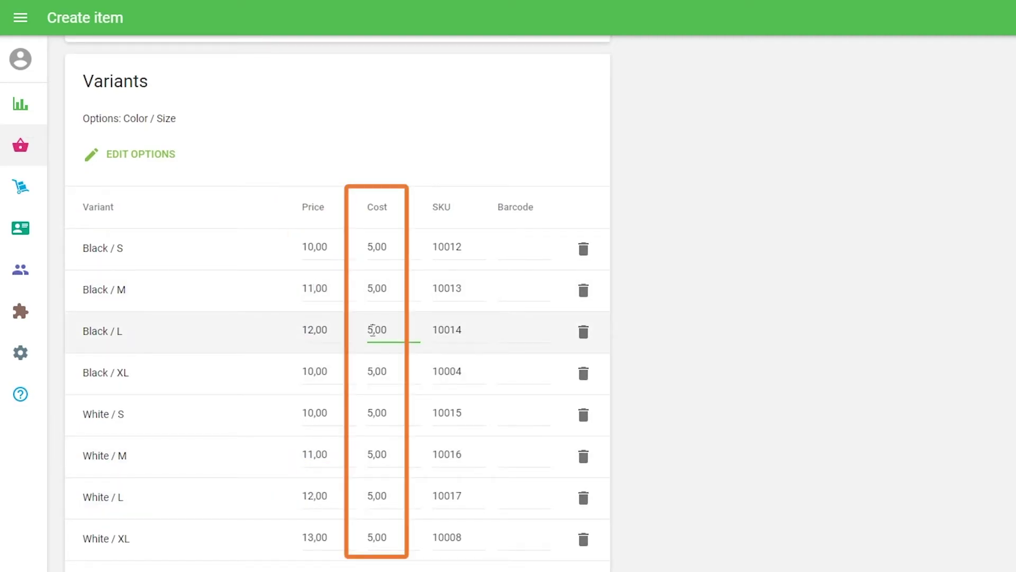
{"action": "double_click", "coordinate": [372, 335]}
{"action": "type", "text": "6"}
{"action": "left_click", "coordinate": [366, 502]}
{"action": "left_click_drag", "start_coordinate": [367, 498], "coordinate": [372, 497]}
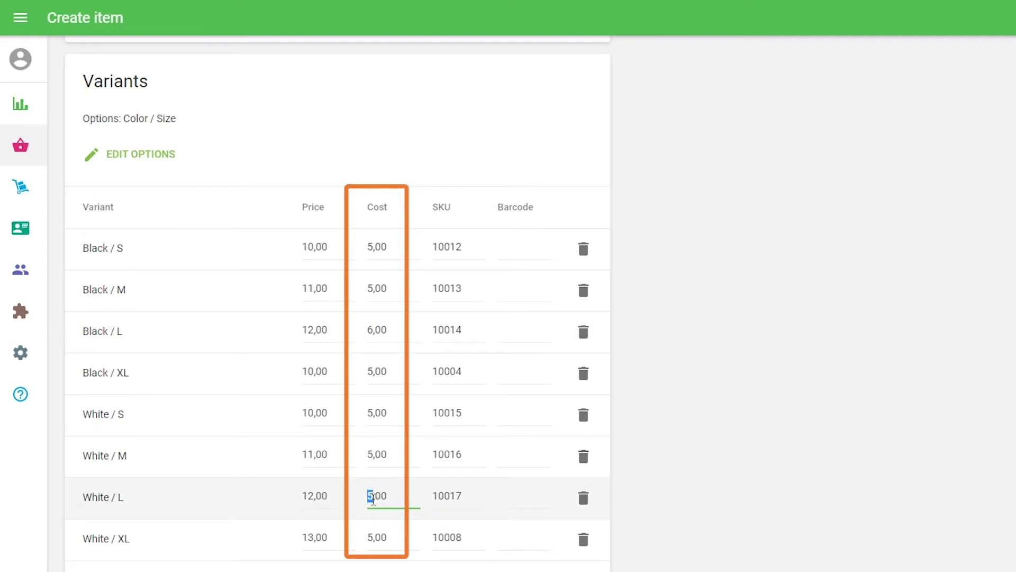
{"action": "type", "text": "6"}
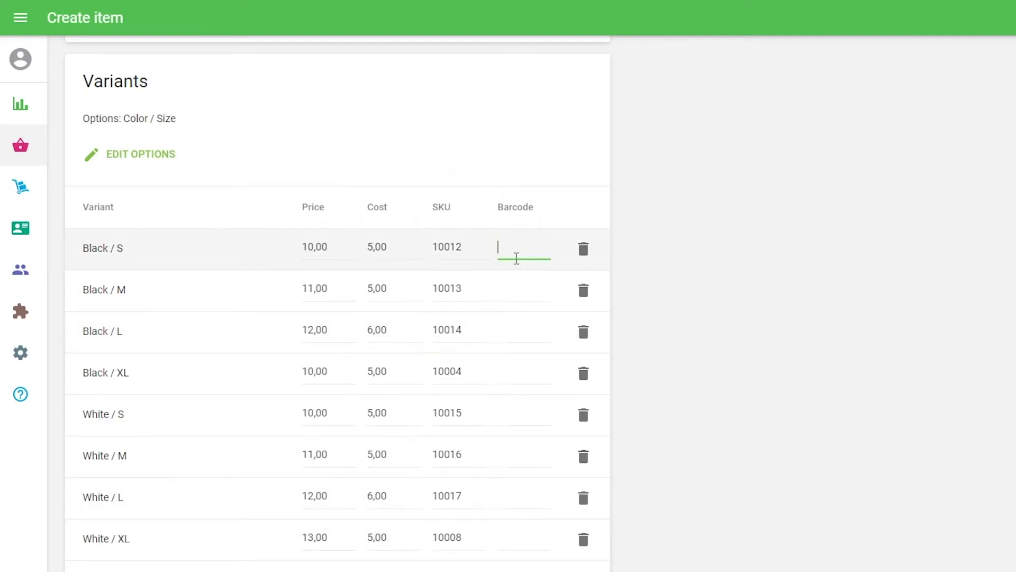
{"action": "type", "text": "34754"}
- Enter barcode 35786 for Black / L and 24678 for Black / XL
{"action": "left_click", "coordinate": [511, 339]}
{"action": "type", "text": "35786"}
{"action": "left_click", "coordinate": [508, 365]}
{"action": "type", "text": "24678"}
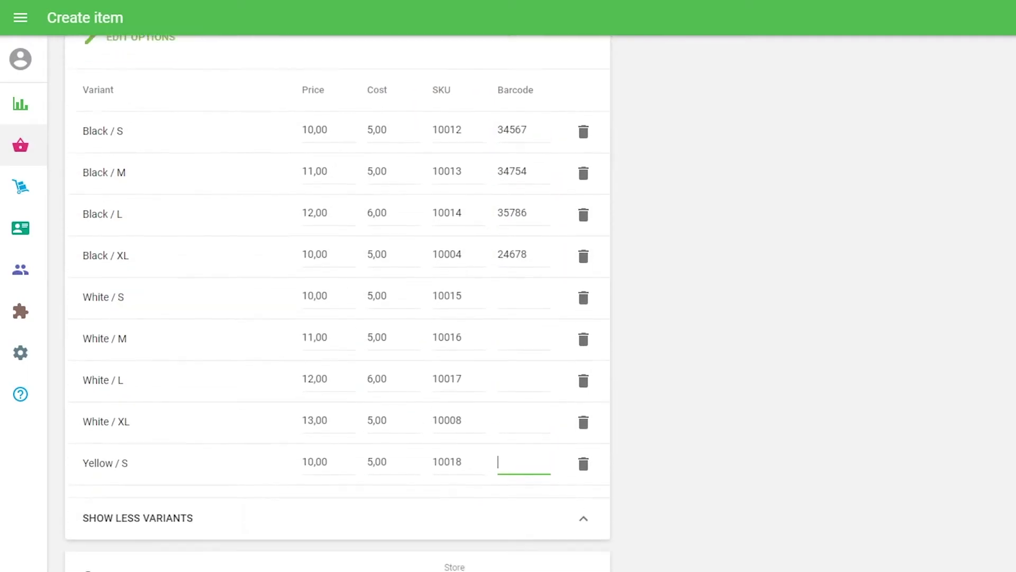
{"action": "scroll", "coordinate": [338, 317], "scroll_direction": "down", "scroll_amount": 6}
{"action": "scroll", "coordinate": [338, 318], "scroll_direction": "down", "scroll_amount": 4}
- Review stock levels for Store 1 and Store 2, then save the T-Shirt item
{"action": "left_click", "coordinate": [577, 76]}
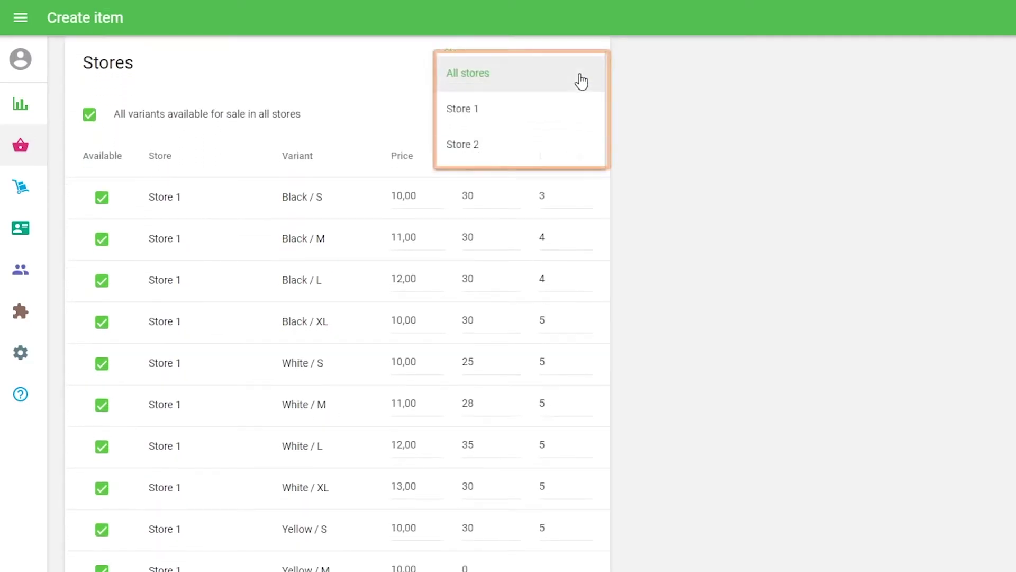
{"action": "left_click", "coordinate": [568, 119]}
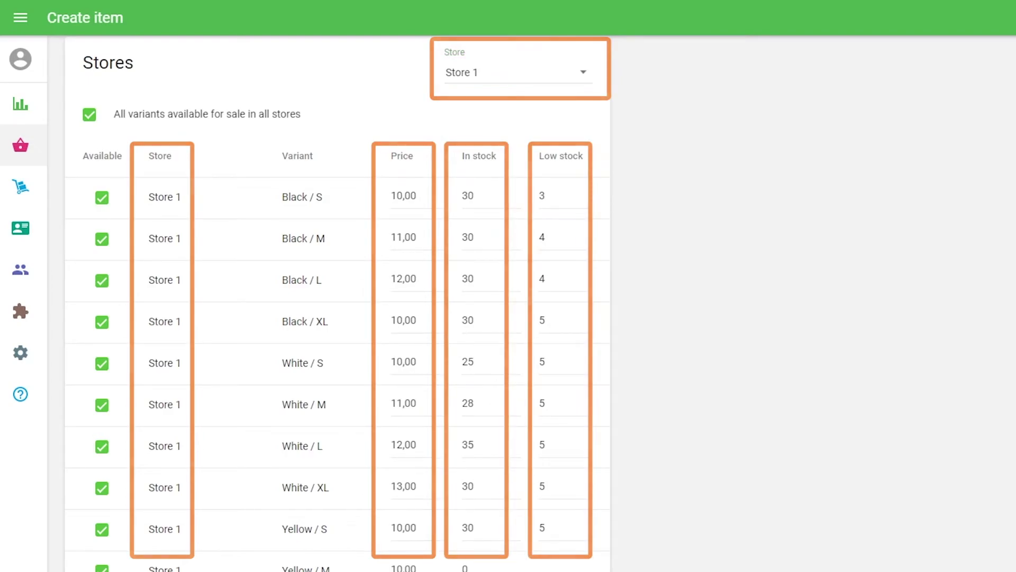
{"action": "left_click", "coordinate": [570, 73]}
{"action": "left_click", "coordinate": [570, 118]}
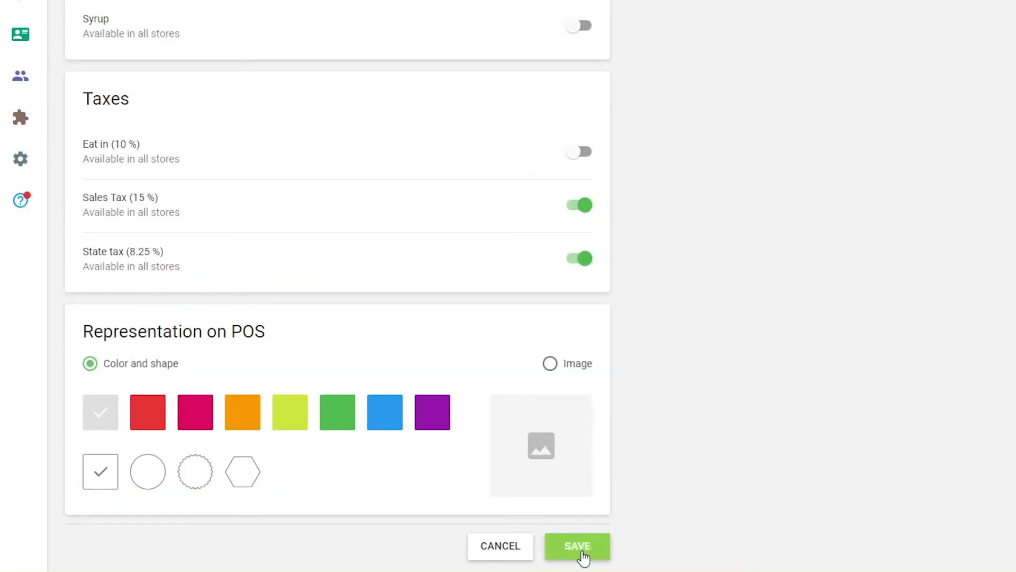
{"action": "left_click", "coordinate": [583, 552]}
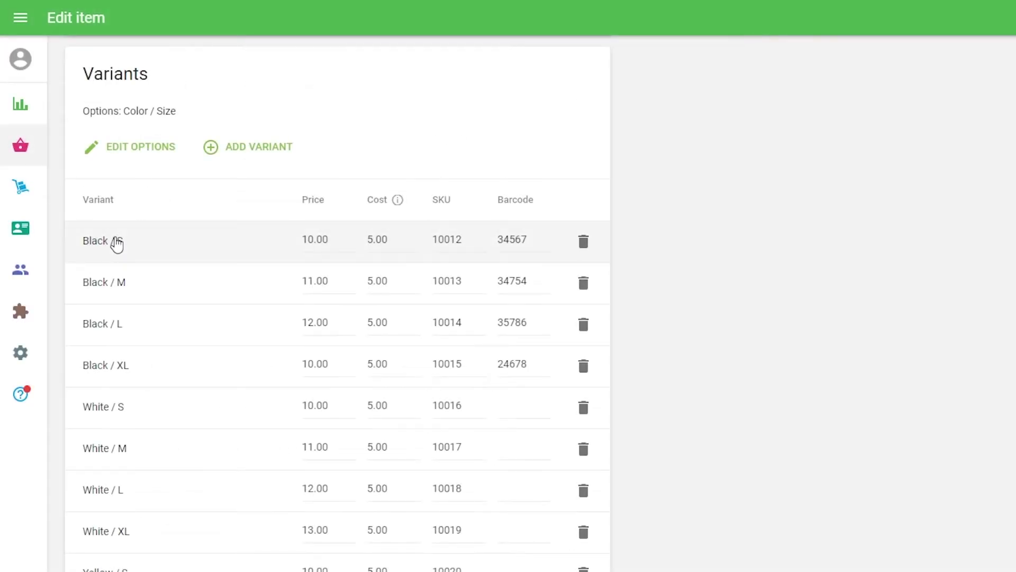
- Open the Black / S variant details and scroll through the item's inventory and variants
{"action": "left_click", "coordinate": [117, 244]}
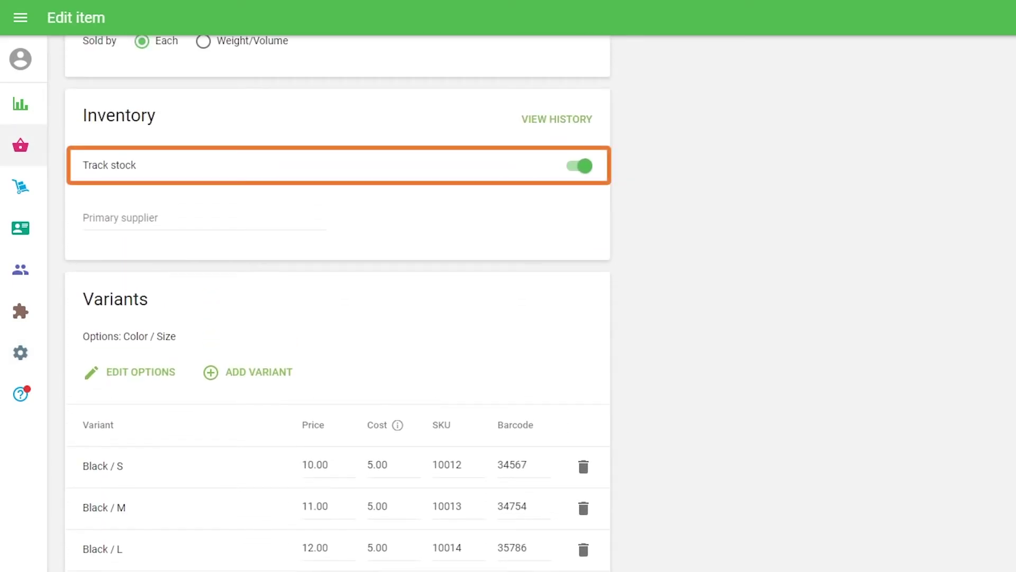
{"action": "scroll", "coordinate": [384, 271], "scroll_direction": "down", "scroll_amount": 2}
{"action": "scroll", "coordinate": [384, 271], "scroll_direction": "down", "scroll_amount": 2}
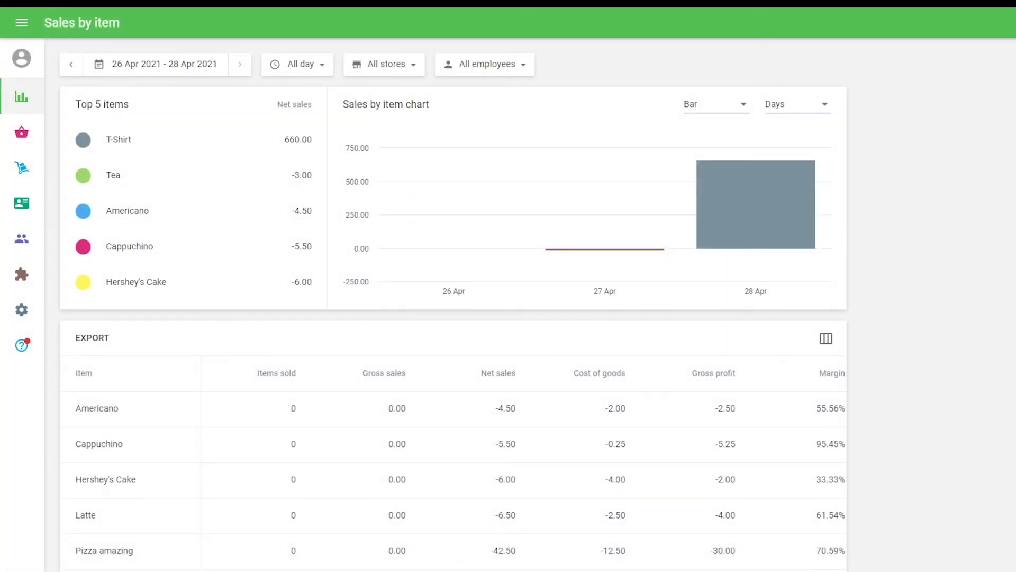
- Scroll the sales-by-item table down to the T-Shirt variant rows
{"action": "scroll", "coordinate": [453, 318], "scroll_direction": "down", "scroll_amount": 5}
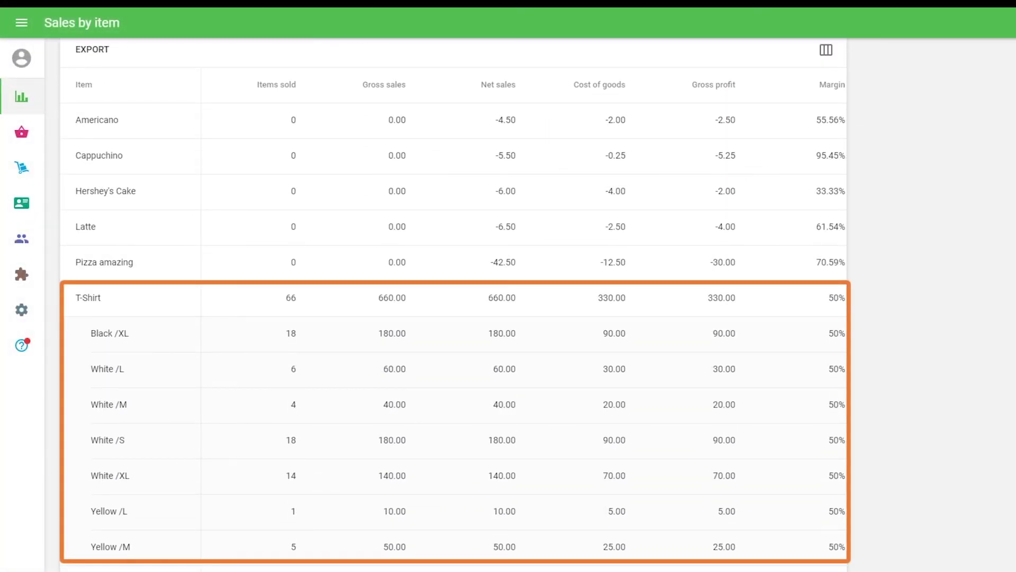